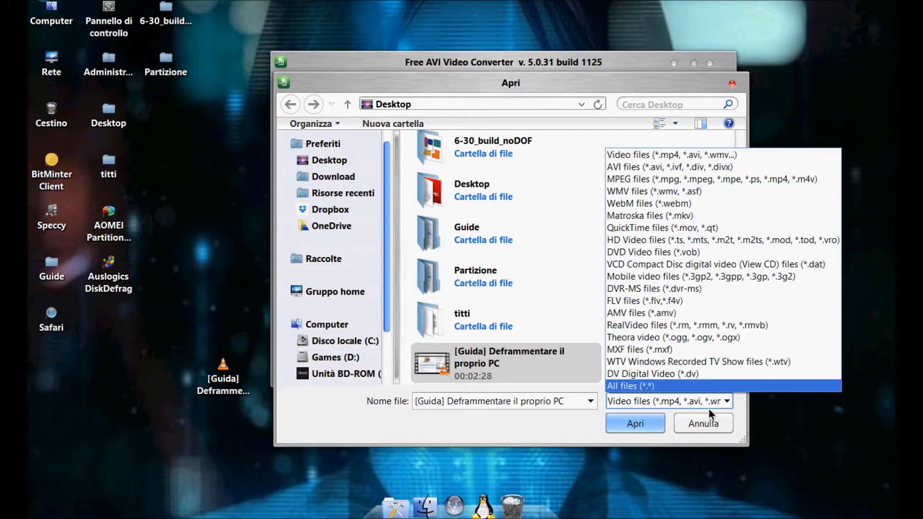
Add the video "[Guida] Deframmentare il proprio PC" from the Desktop folder to the conversion list.
{"action": "left_click", "coordinate": [543, 445]}
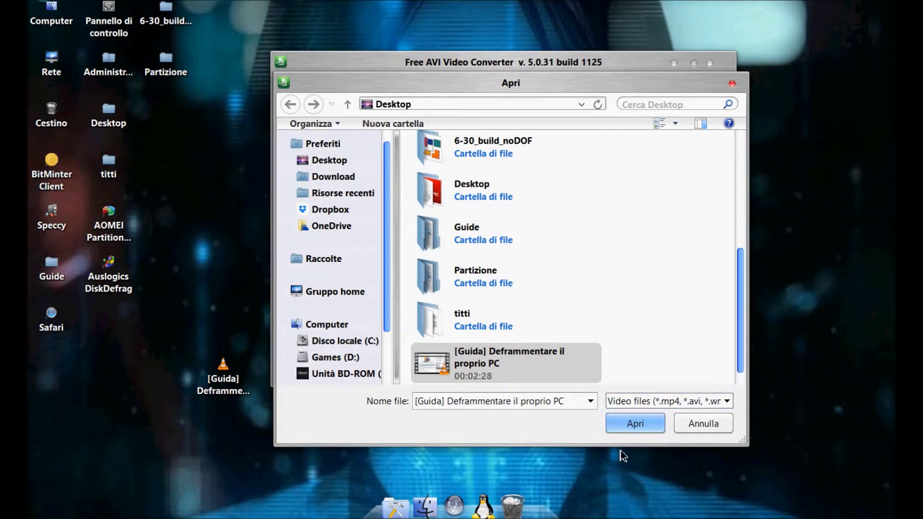
{"action": "left_click", "coordinate": [635, 424]}
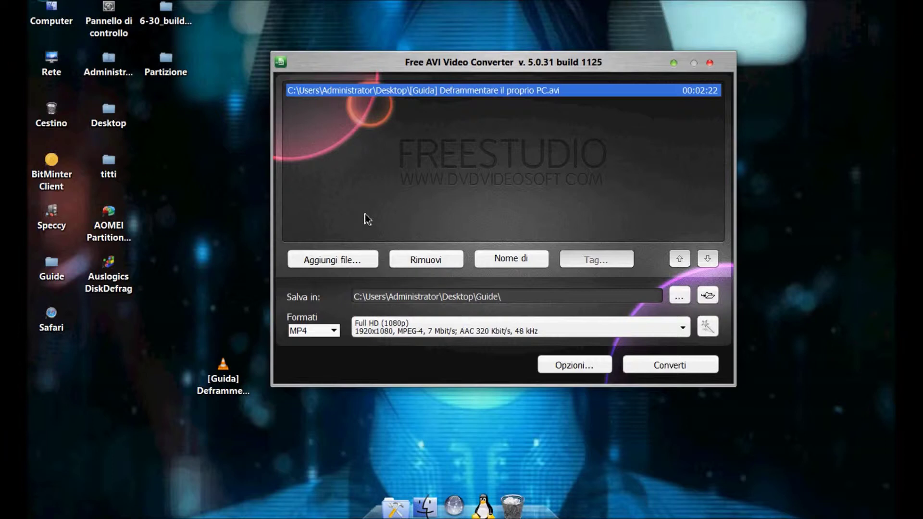
{"action": "left_click", "coordinate": [364, 262]}
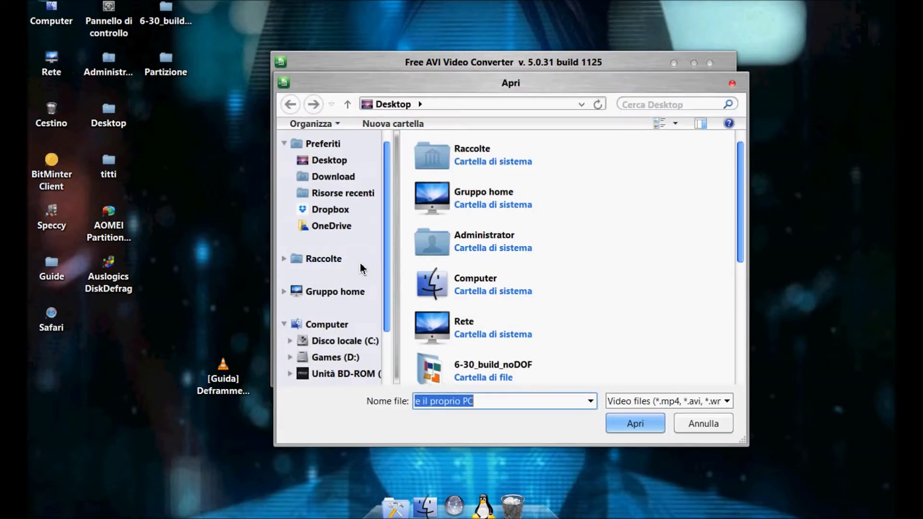
{"action": "key", "text": "Return"}
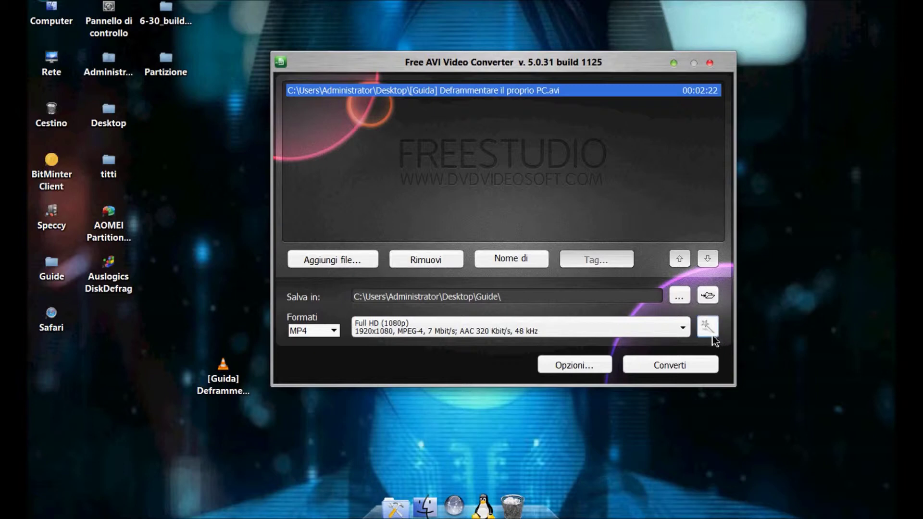
Open the folder chooser for the conversion's save location and close it again.
{"action": "left_click", "coordinate": [780, 331]}
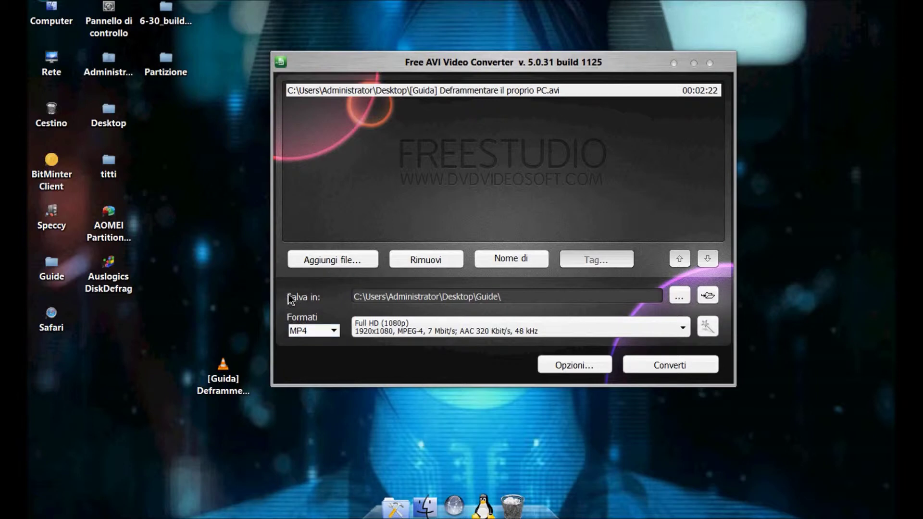
{"action": "left_click", "coordinate": [309, 301]}
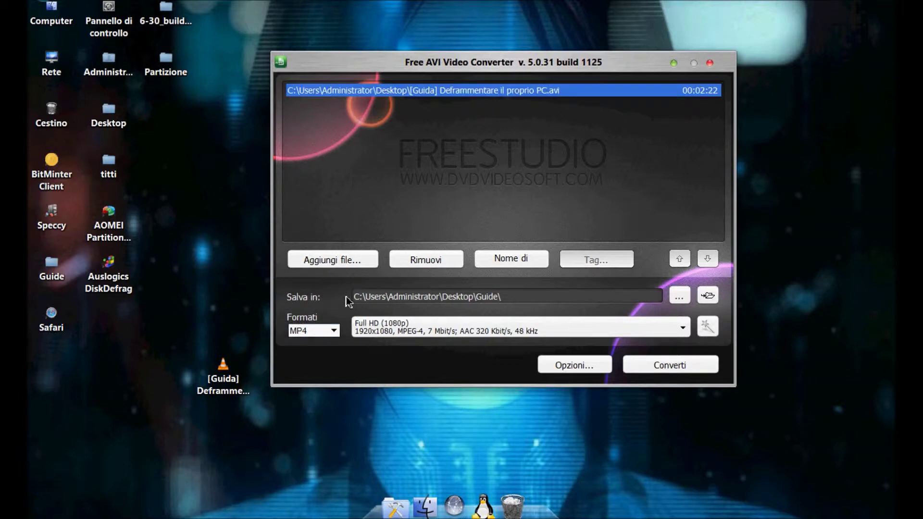
{"action": "left_click", "coordinate": [679, 296]}
{"action": "left_click", "coordinate": [560, 154]}
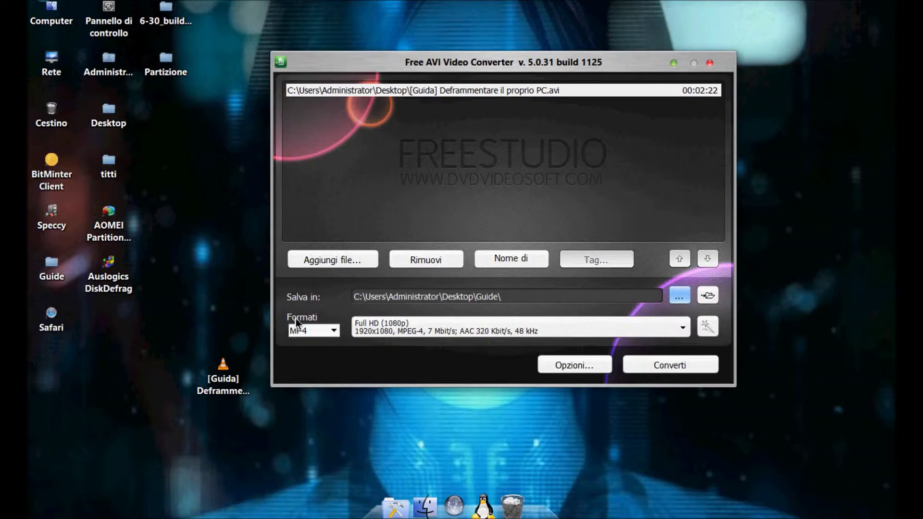
Examine the available output formats and the full range of MP4 quality and device presets.
{"action": "left_click", "coordinate": [333, 332]}
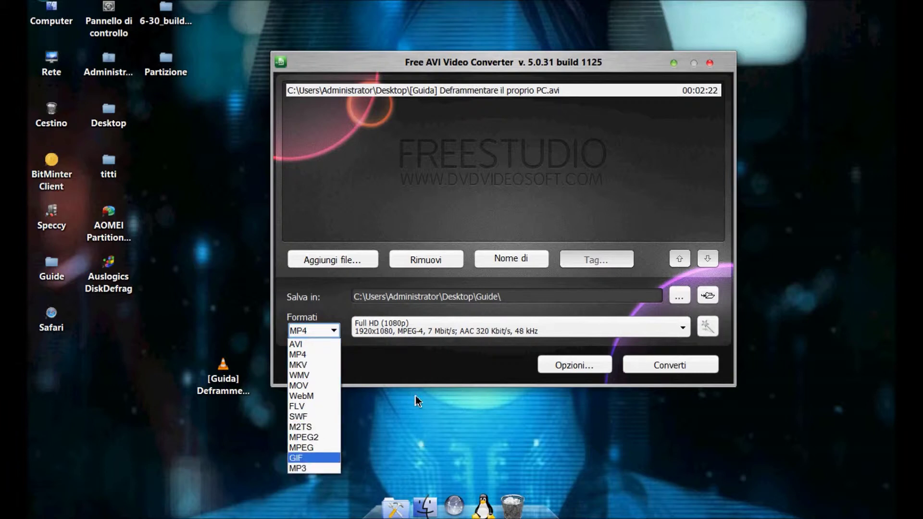
{"action": "left_click", "coordinate": [380, 367]}
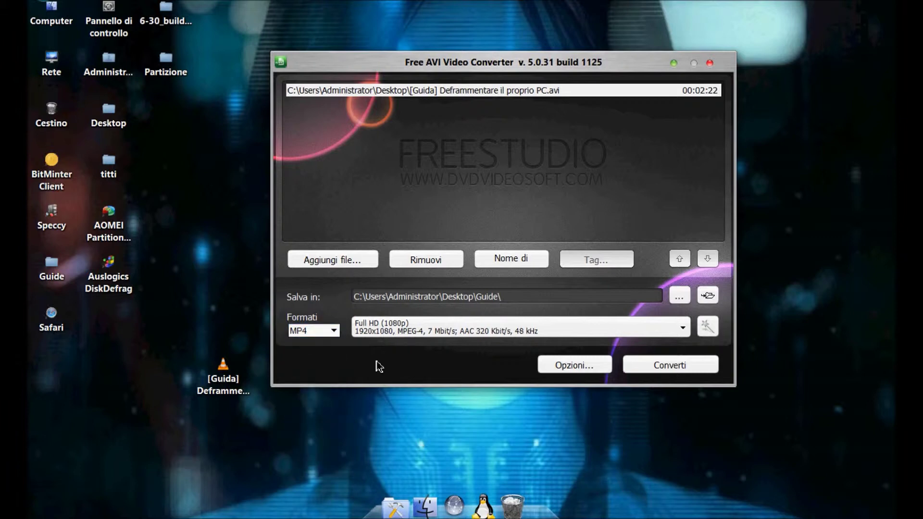
{"action": "left_click", "coordinate": [627, 329]}
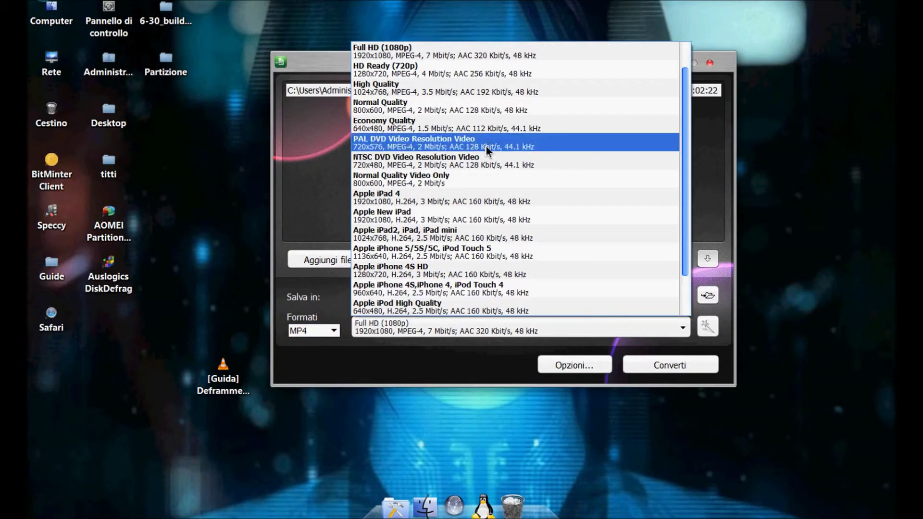
{"action": "scroll", "coordinate": [487, 146], "scroll_direction": "up", "scroll_amount": 1}
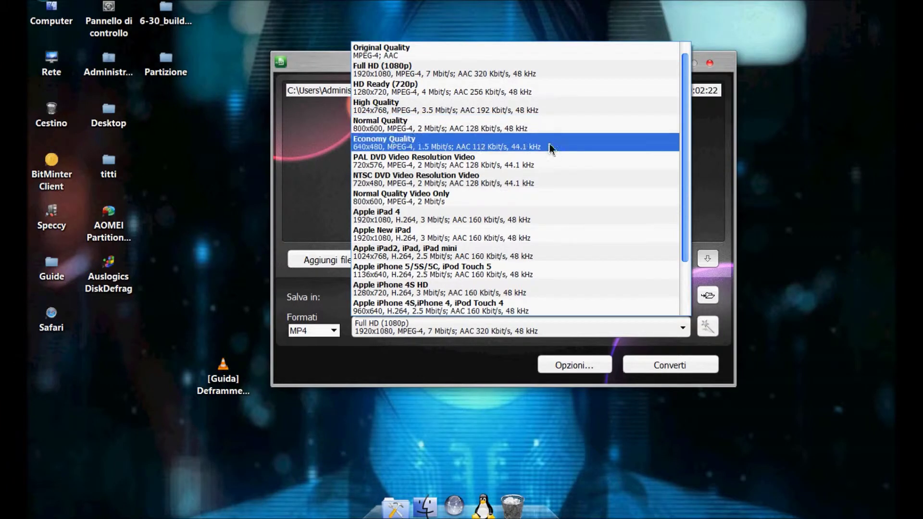
{"action": "scroll", "coordinate": [495, 145], "scroll_direction": "down", "scroll_amount": 1}
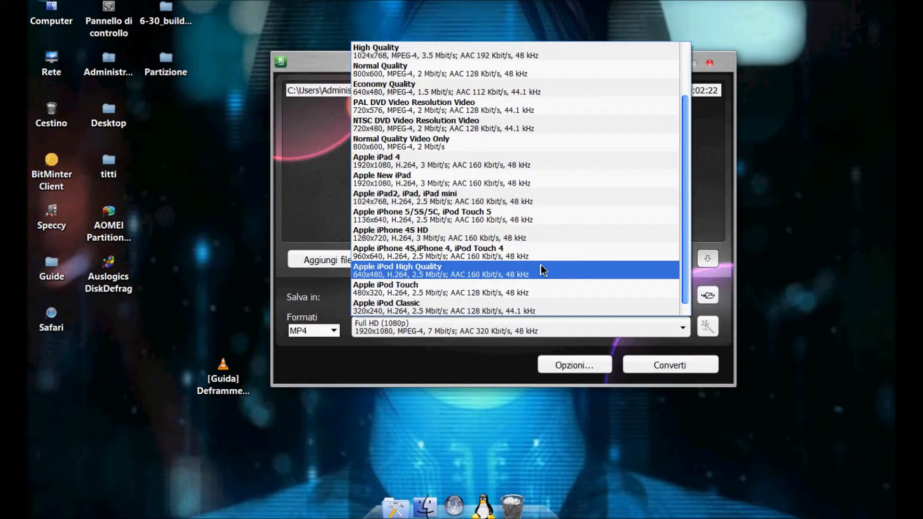
{"action": "scroll", "coordinate": [541, 270], "scroll_direction": "up", "scroll_amount": 1}
{"action": "left_click", "coordinate": [421, 367]}
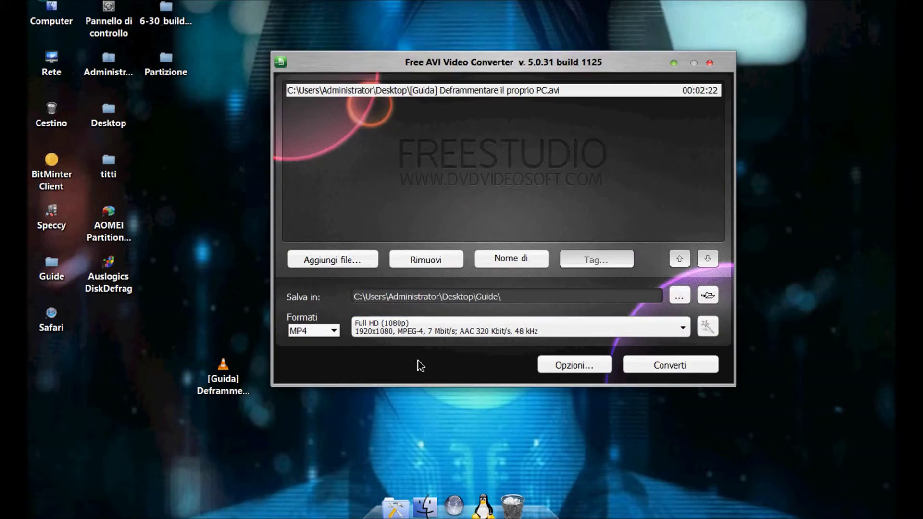
{"action": "left_click", "coordinate": [421, 329]}
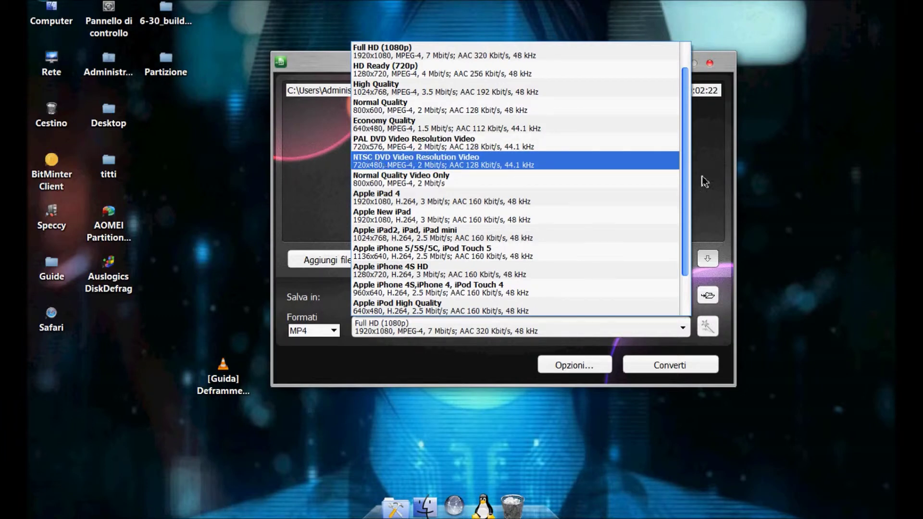
{"action": "left_click", "coordinate": [452, 376]}
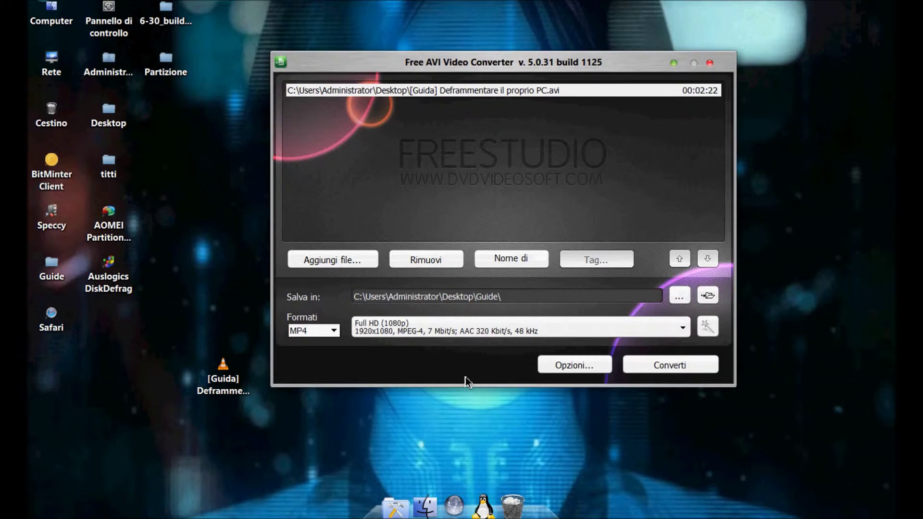
Preview the GreenHills, None, Sunrise and TropicalSeaShore themes in the converter's options, restore the Default theme and close the options.
{"action": "left_click", "coordinate": [590, 369]}
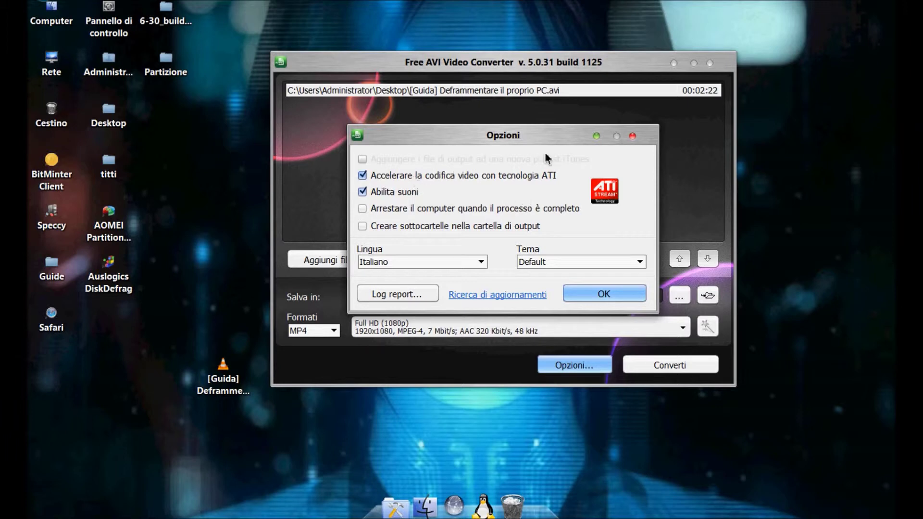
{"action": "left_click", "coordinate": [597, 268]}
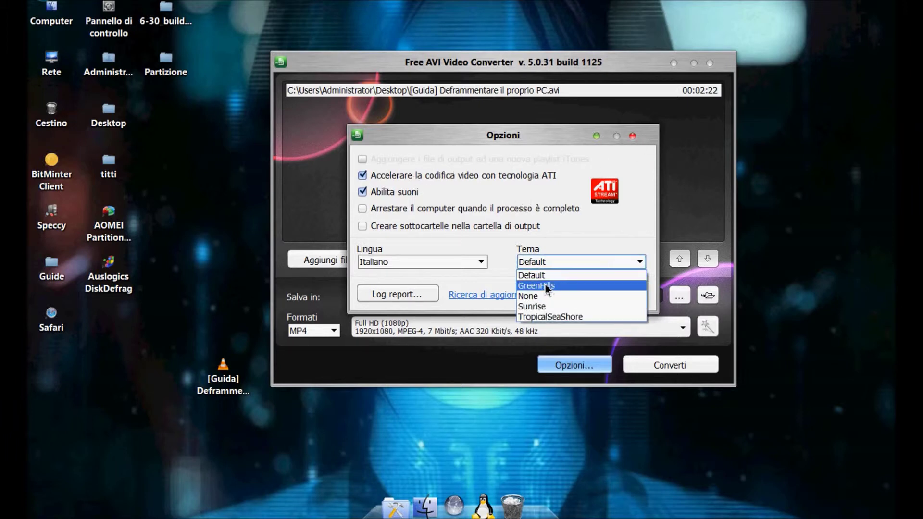
{"action": "left_click", "coordinate": [544, 284]}
{"action": "left_click", "coordinate": [551, 270]}
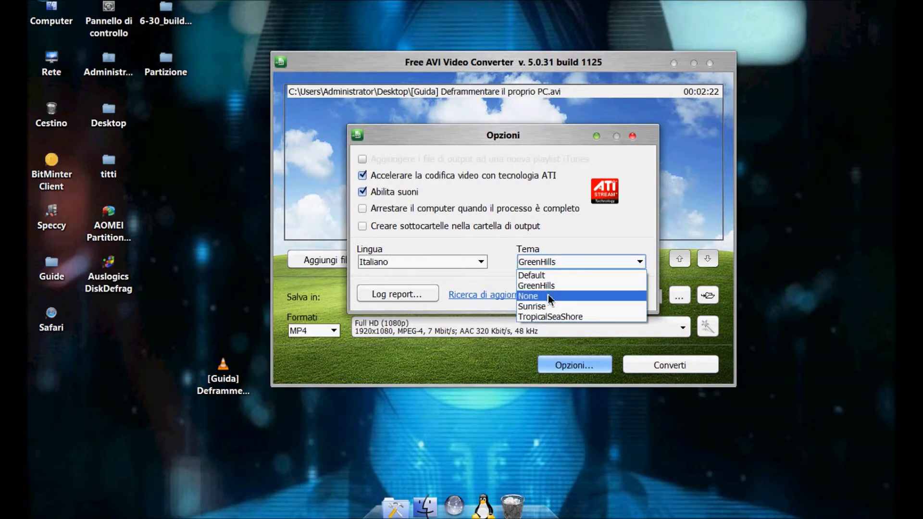
{"action": "left_click", "coordinate": [551, 295]}
{"action": "left_click", "coordinate": [552, 267]}
{"action": "left_click", "coordinate": [546, 308]}
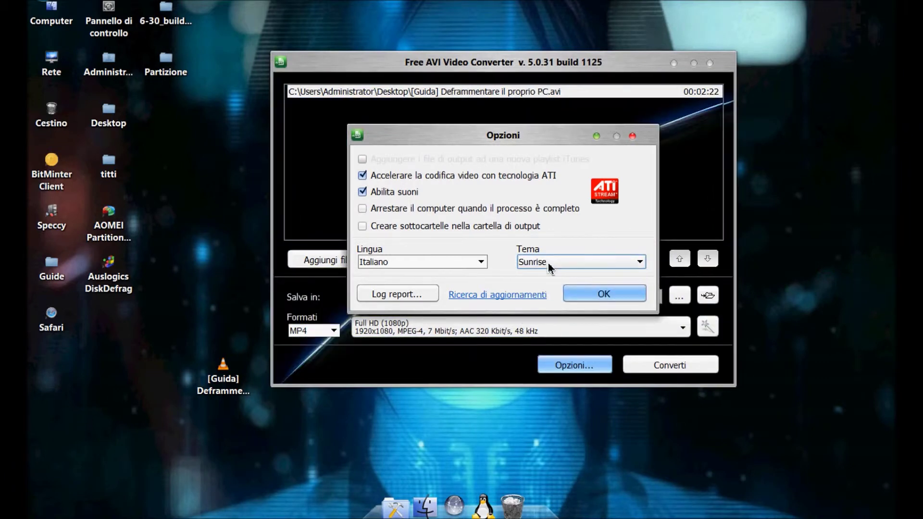
{"action": "left_click", "coordinate": [551, 262]}
{"action": "left_click", "coordinate": [550, 318]}
{"action": "left_click", "coordinate": [546, 262]}
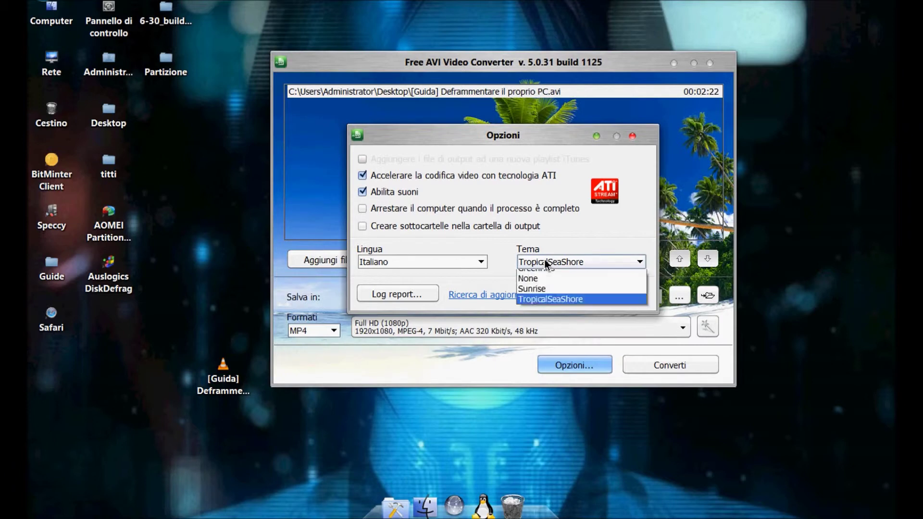
{"action": "left_click", "coordinate": [546, 275]}
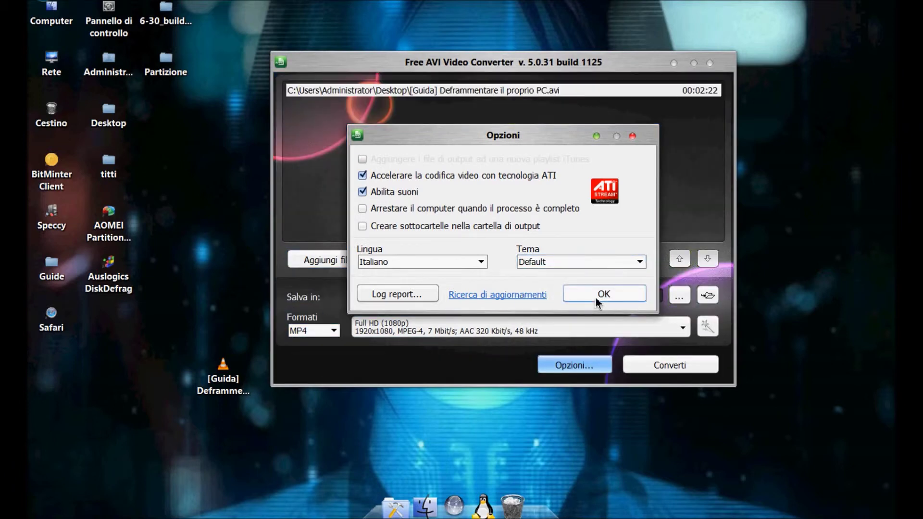
{"action": "left_click", "coordinate": [634, 137]}
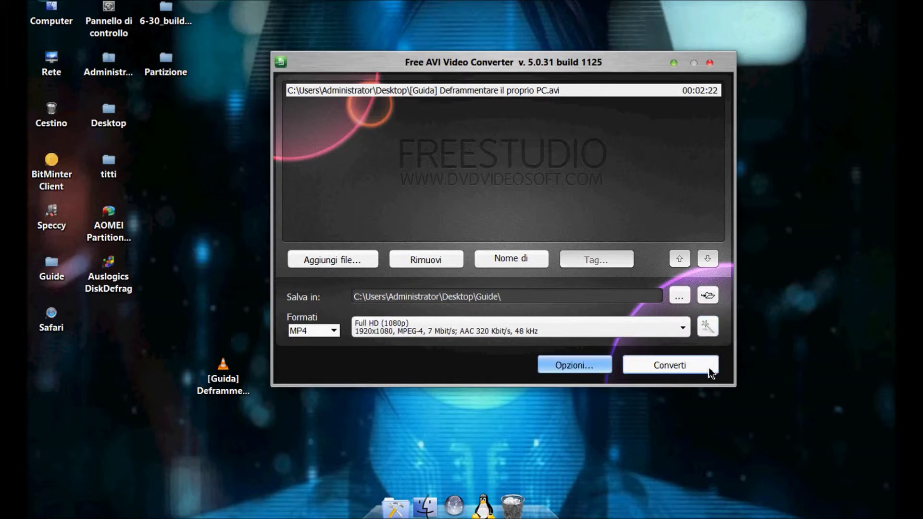
Start converting the listed AVI video to MP4 with the Full HD (1080p) preset.
{"action": "left_click", "coordinate": [670, 377]}
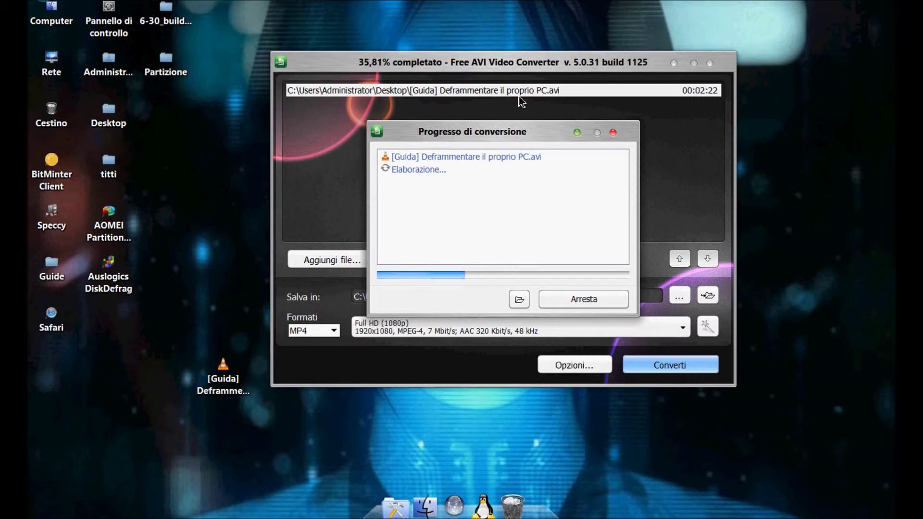
Open the Windows Task Manager beside the running conversion and examine the CPU and memory performance graphs.
{"action": "right_click", "coordinate": [518, 2]}
{"action": "left_click", "coordinate": [596, 76]}
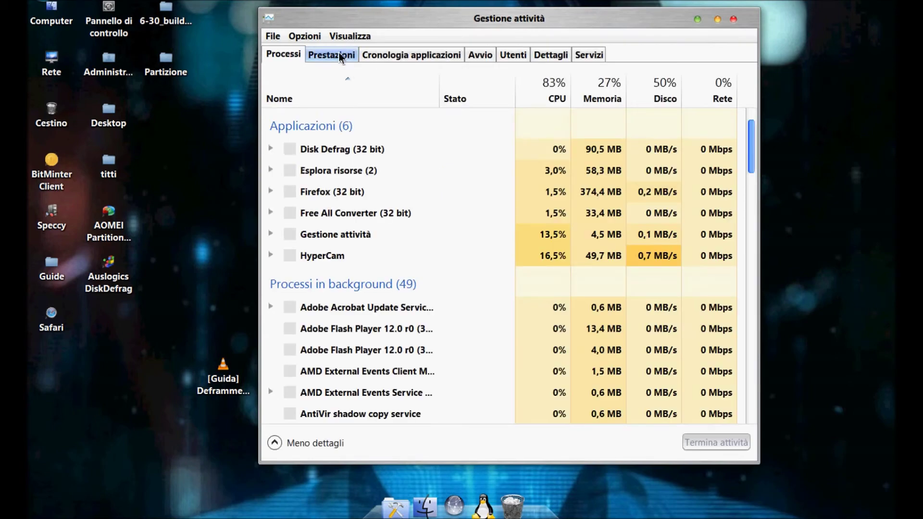
{"action": "left_click", "coordinate": [339, 56]}
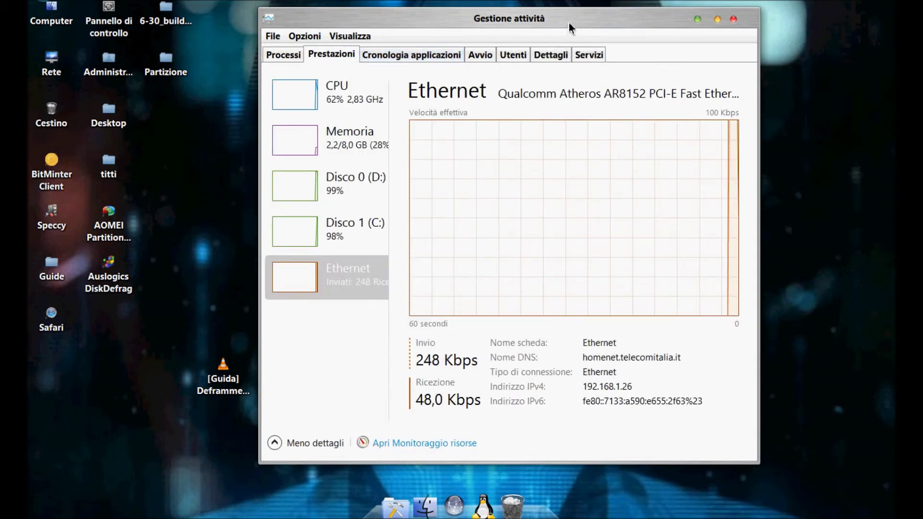
{"action": "left_click_drag", "start_coordinate": [564, 27], "coordinate": [368, 39]}
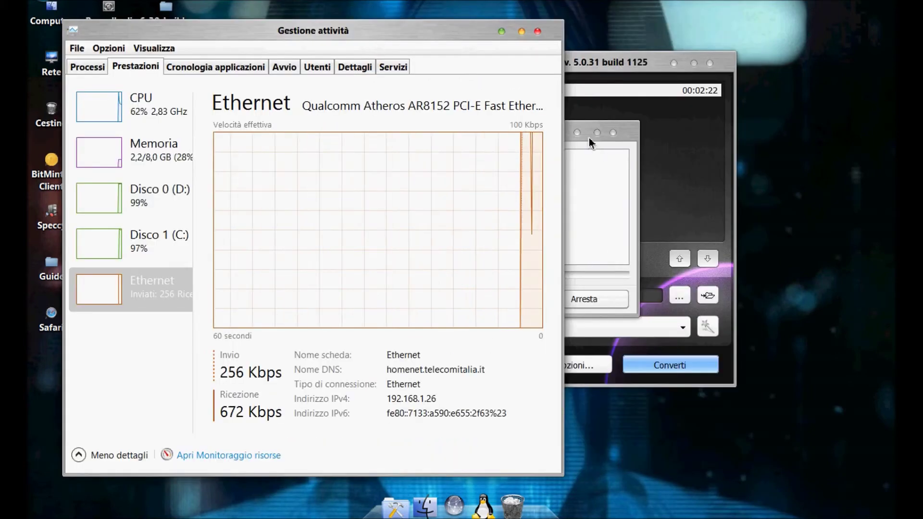
{"action": "left_click", "coordinate": [140, 104]}
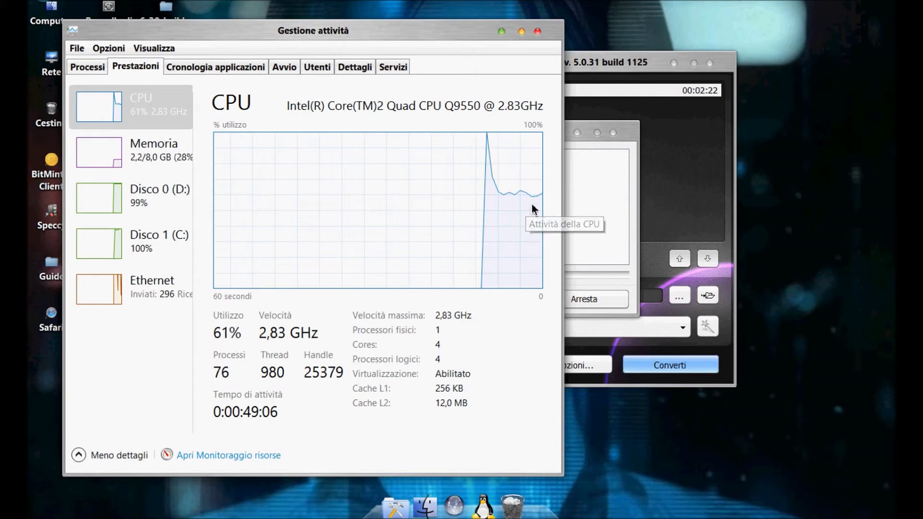
{"action": "left_click", "coordinate": [161, 161]}
{"action": "left_click", "coordinate": [174, 126]}
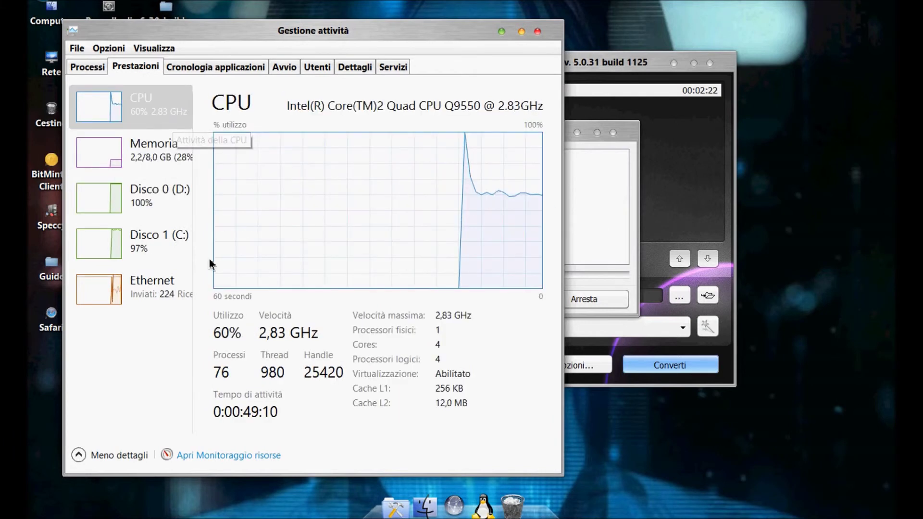